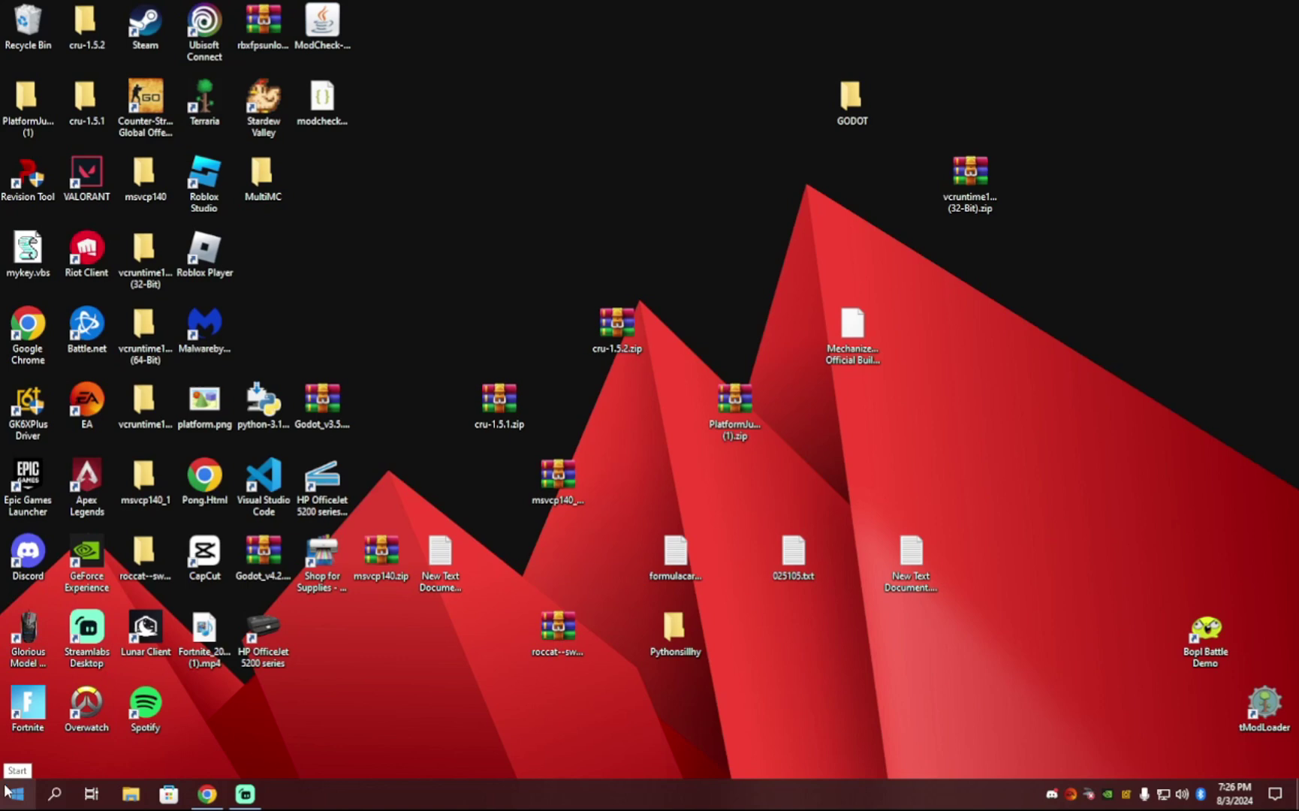
Open Disk Cleanup for drive C: and rescan it with system files included.
click(7, 792)
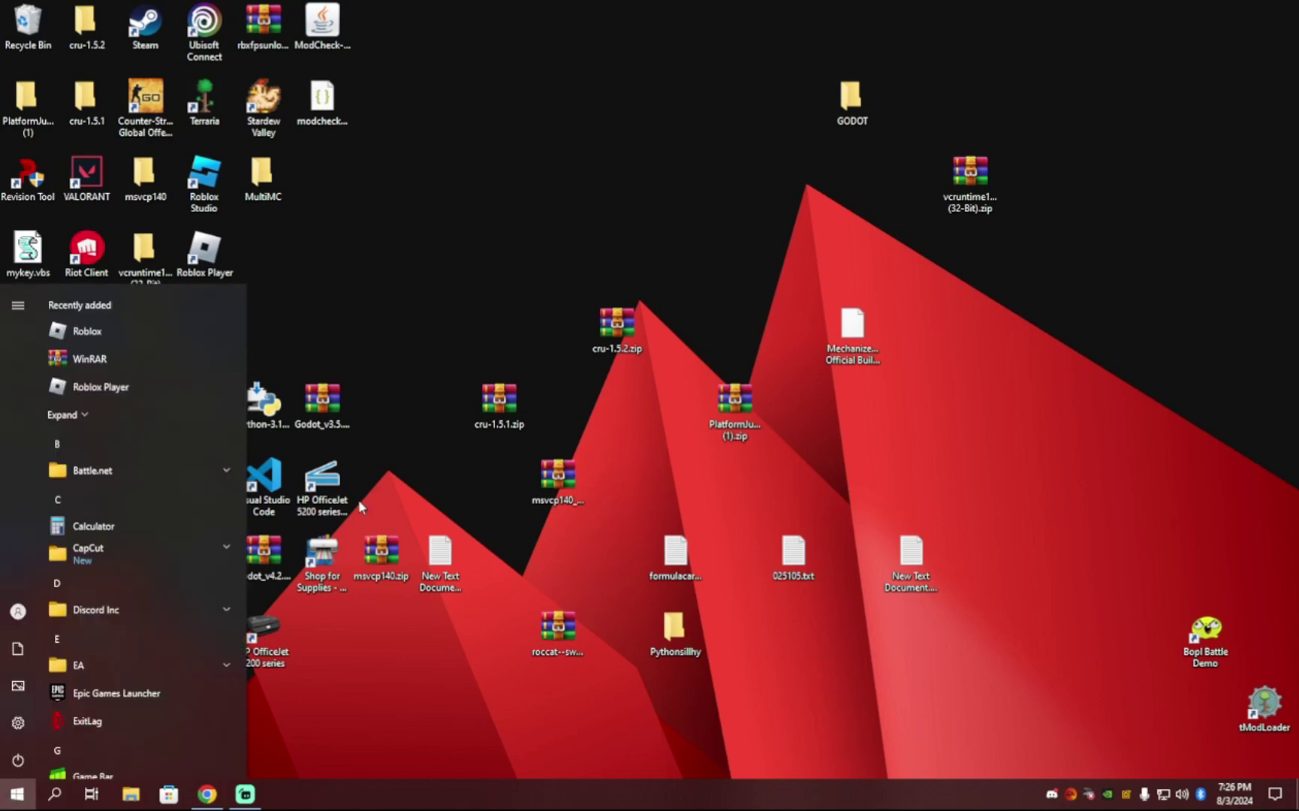
text(disk cleanup)
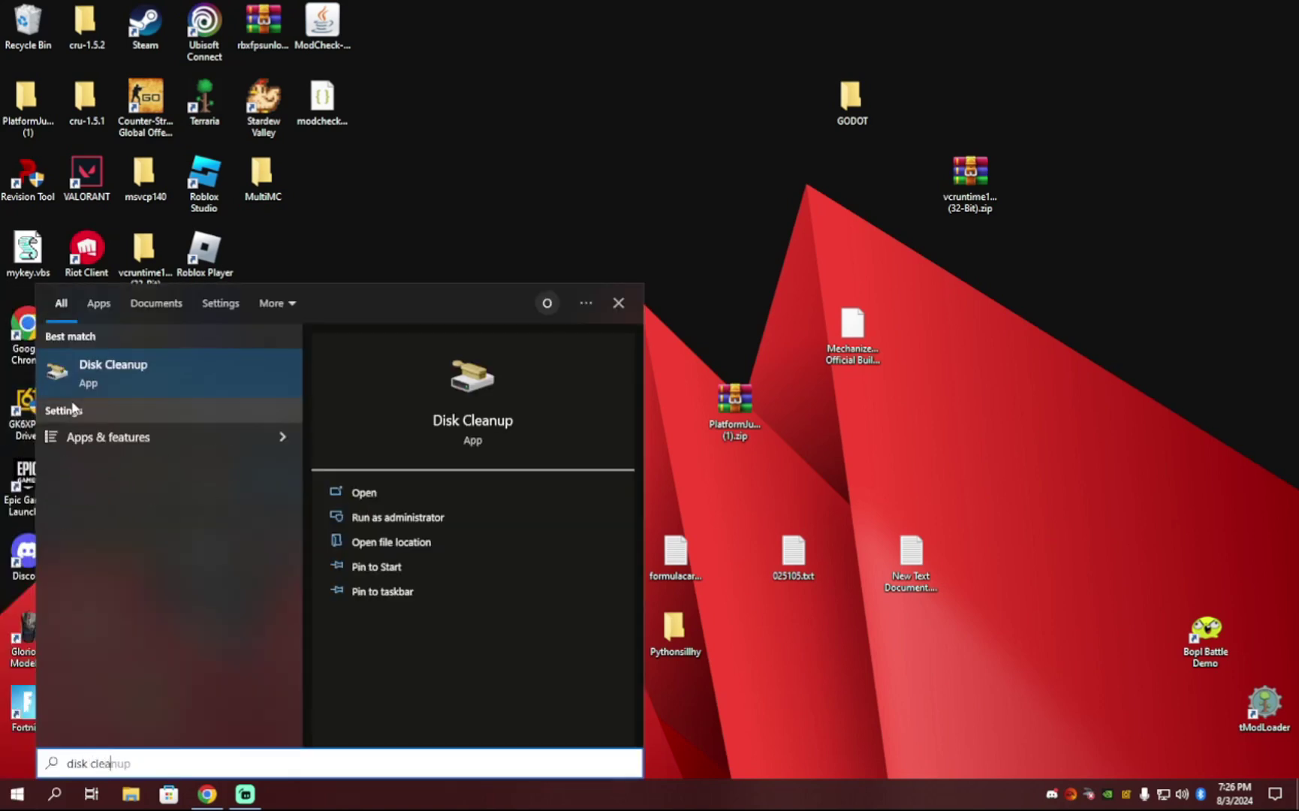
click(123, 383)
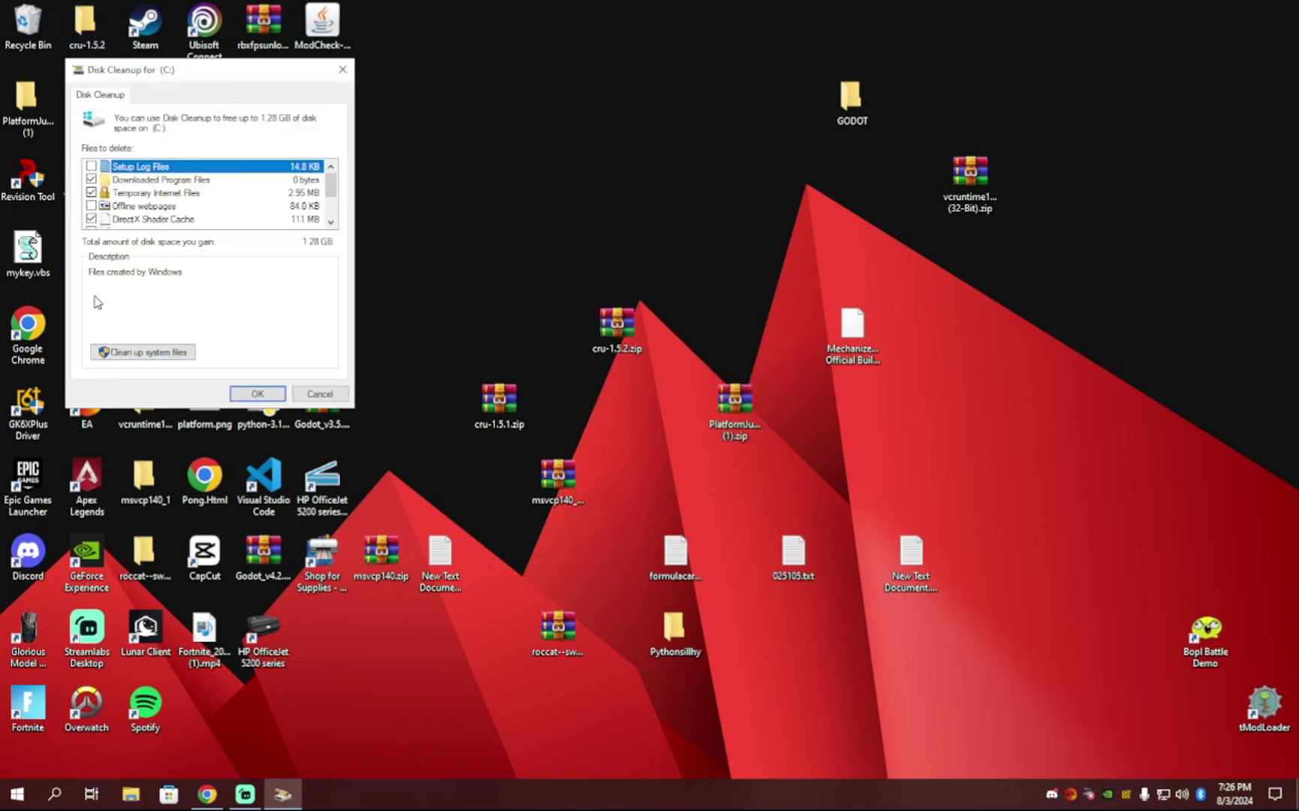
drag(129, 70, 613, 95)
click(658, 386)
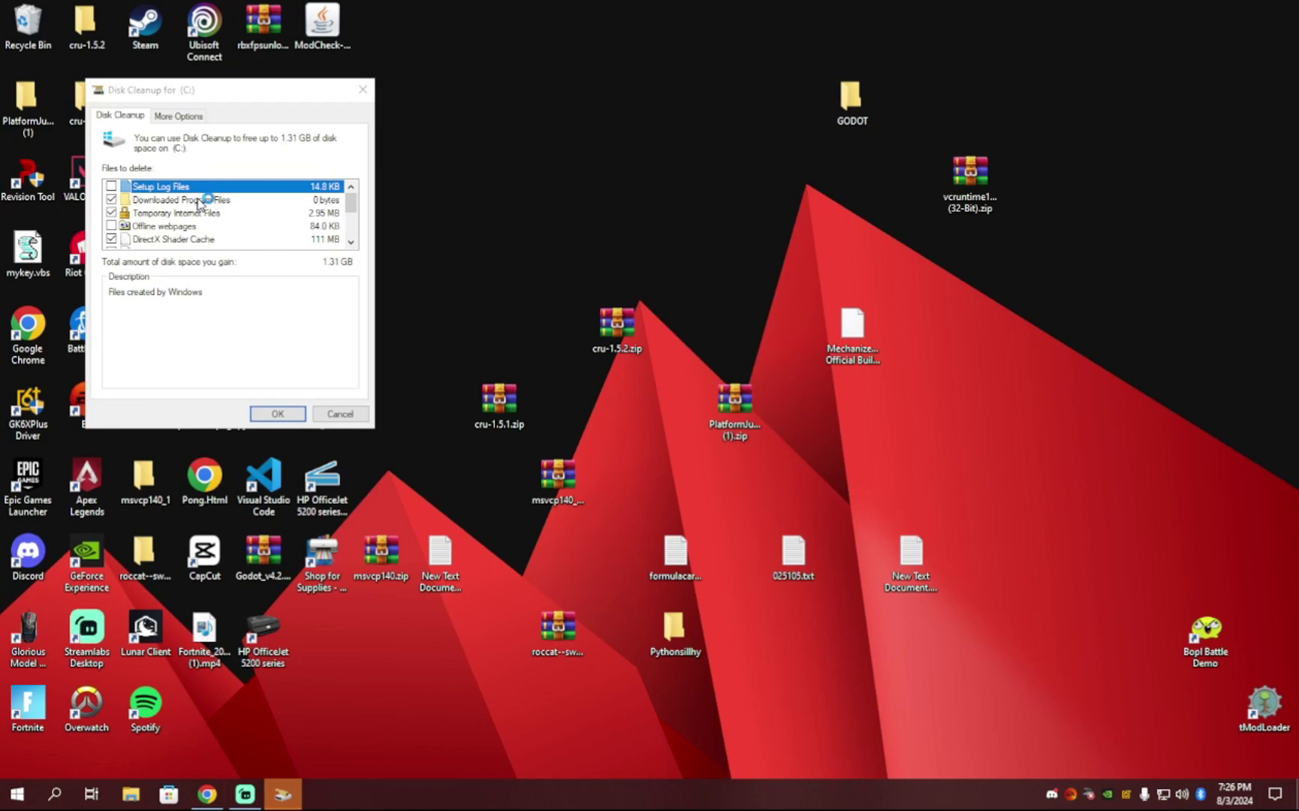
drag(218, 87, 547, 124)
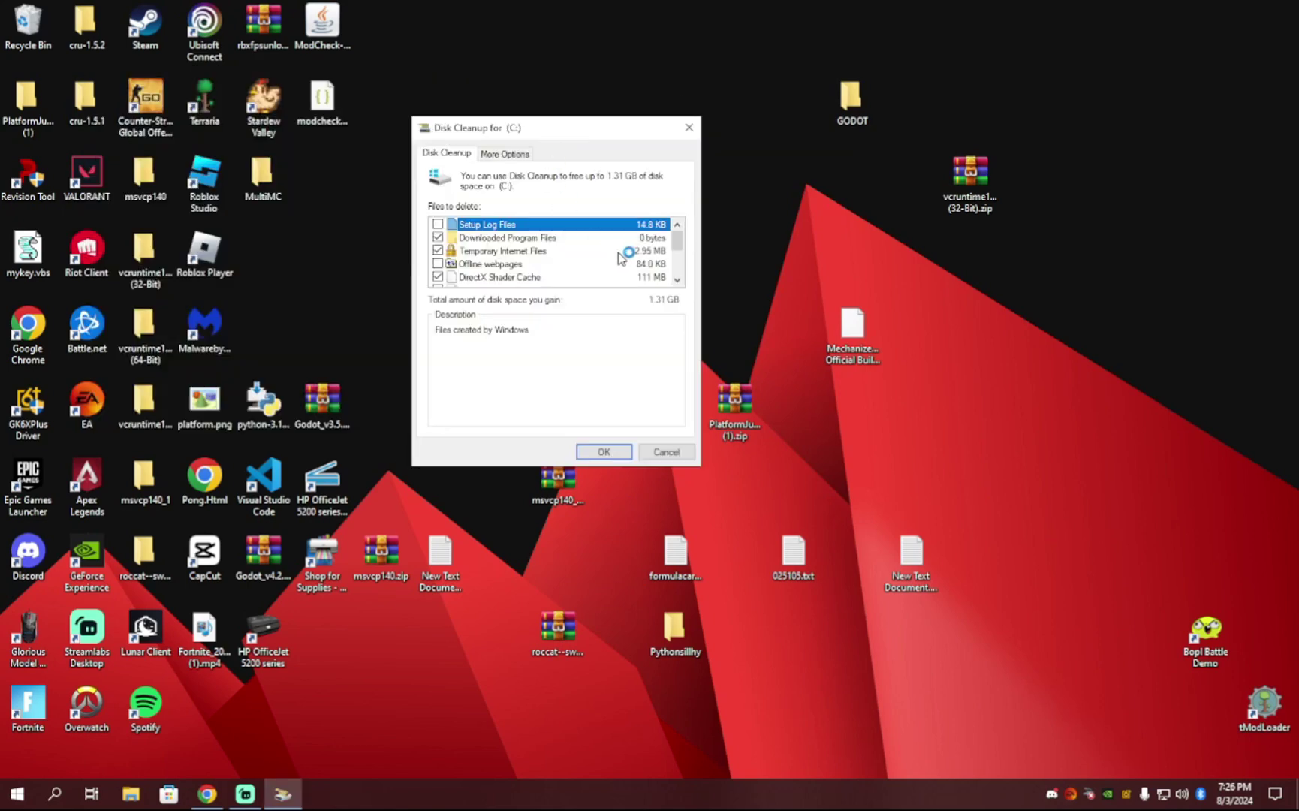
Include Offline webpages and Setup Log Files with all other cleanup categories, and permanently delete the selected files.
click(438, 263)
click(437, 223)
scroll(451, 242, down, 3)
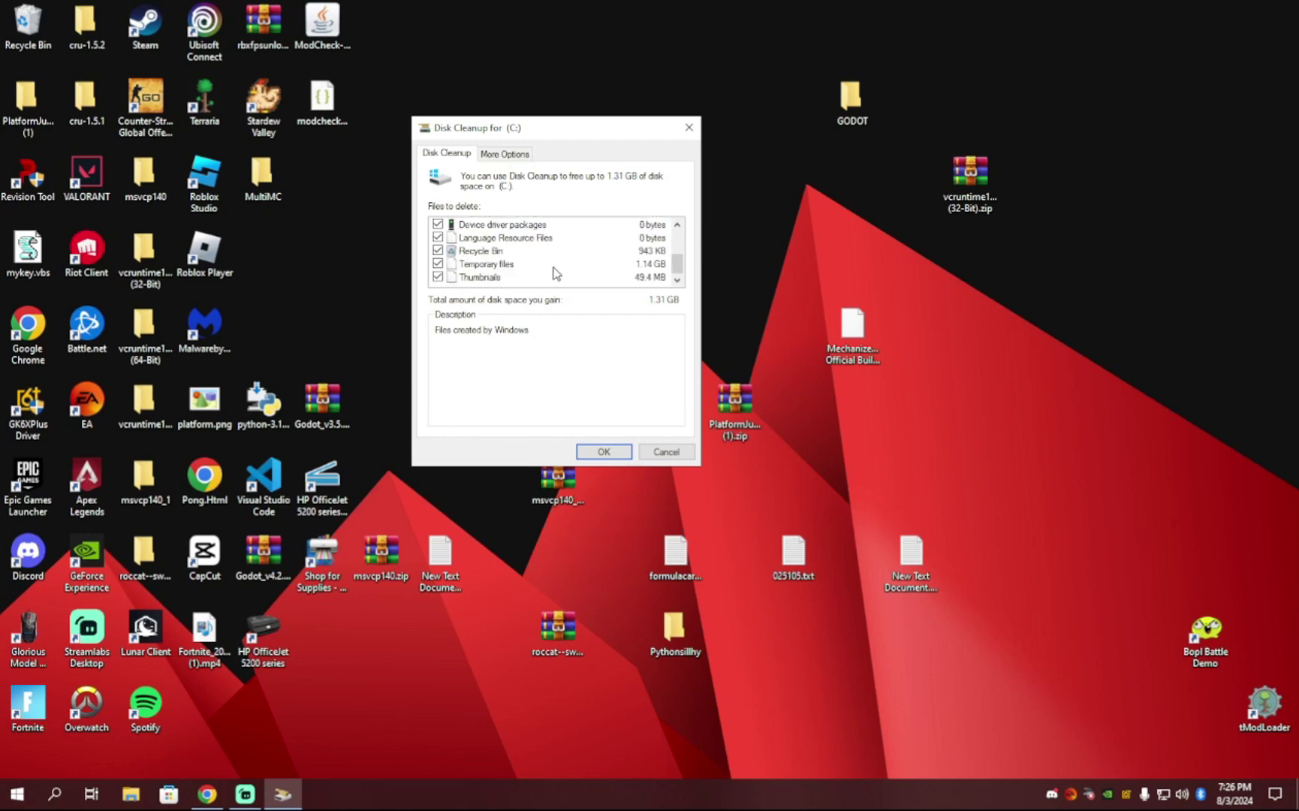
scroll(451, 246, up, 3)
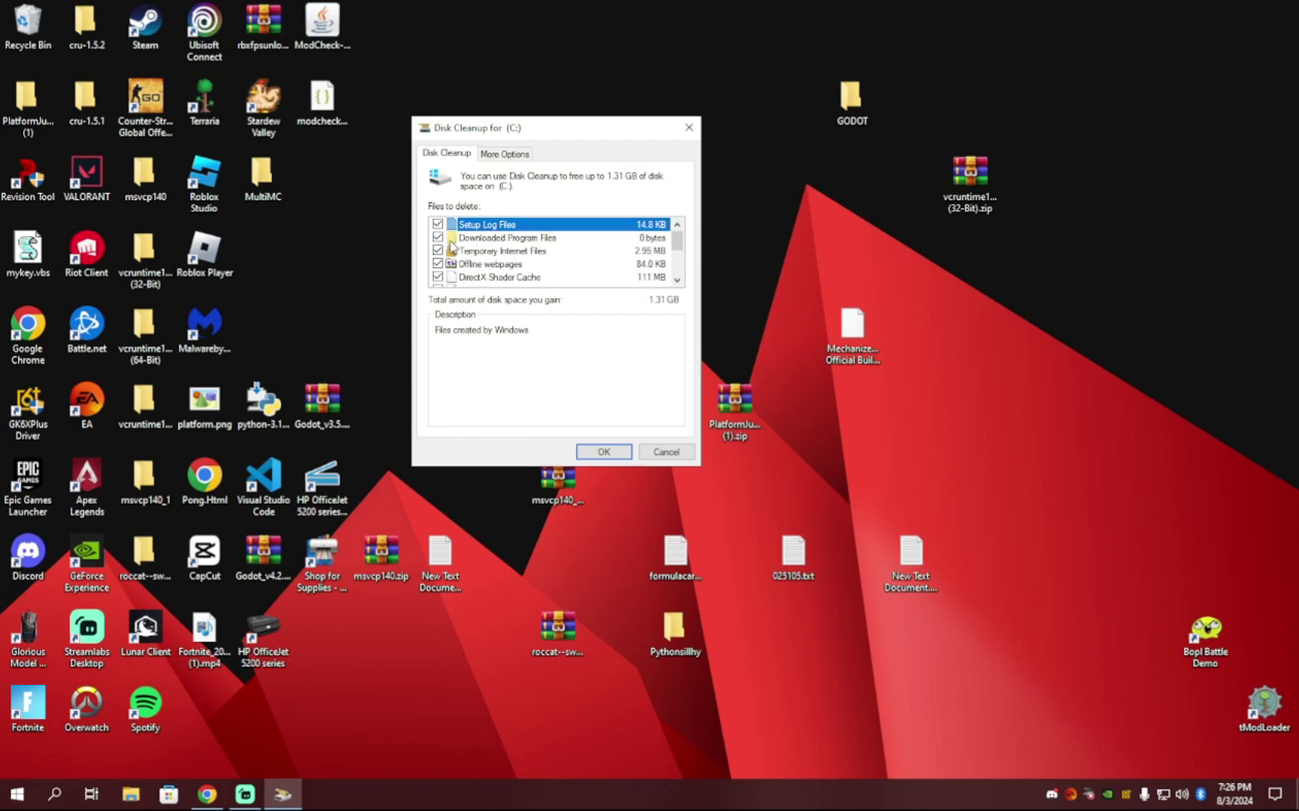
scroll(449, 240, down, 3)
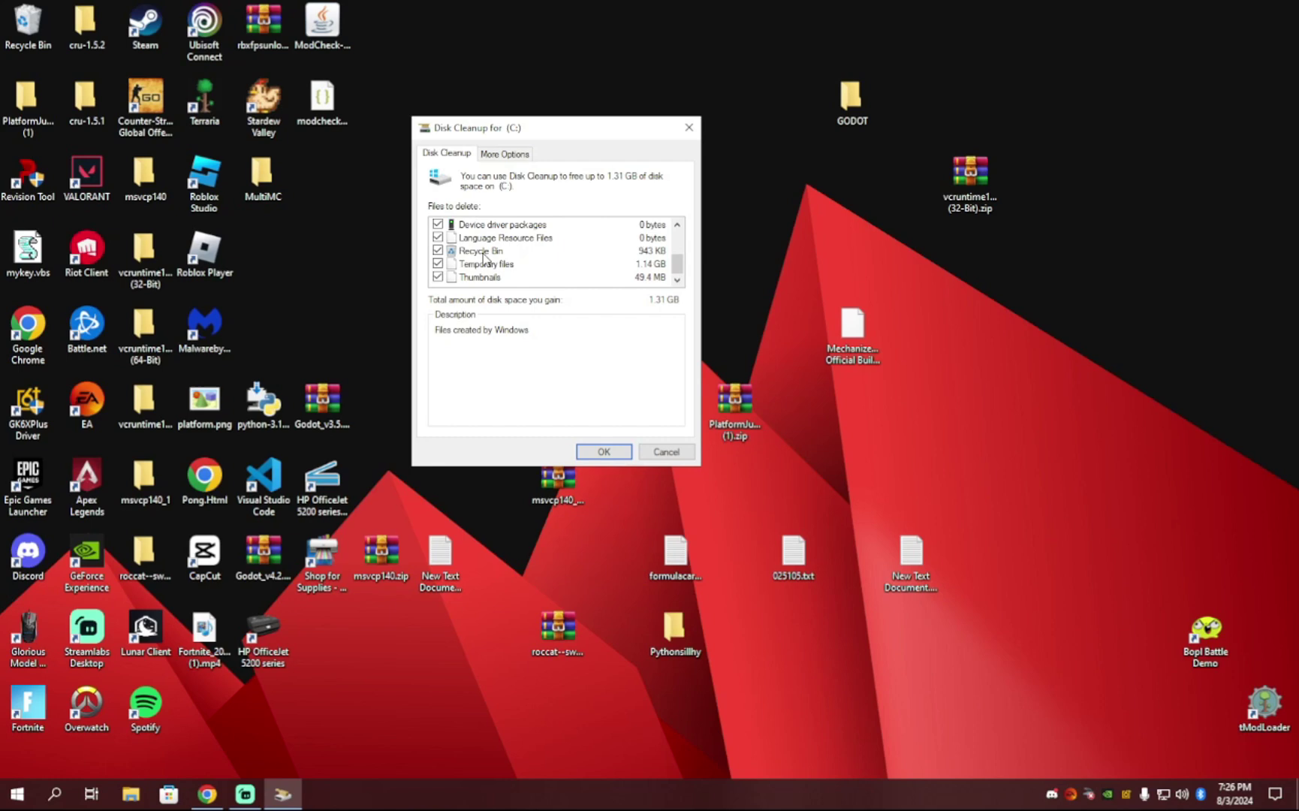
scroll(505, 269, up, 3)
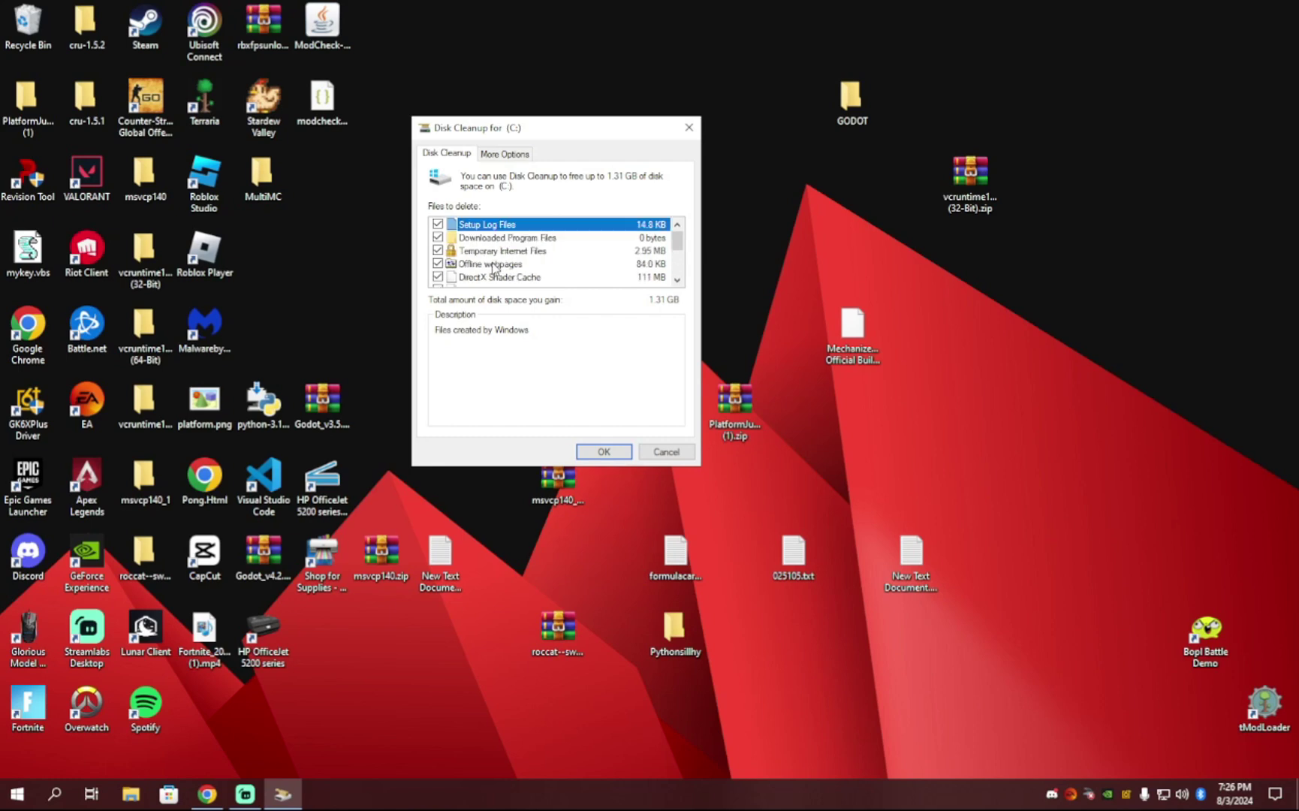
click(604, 452)
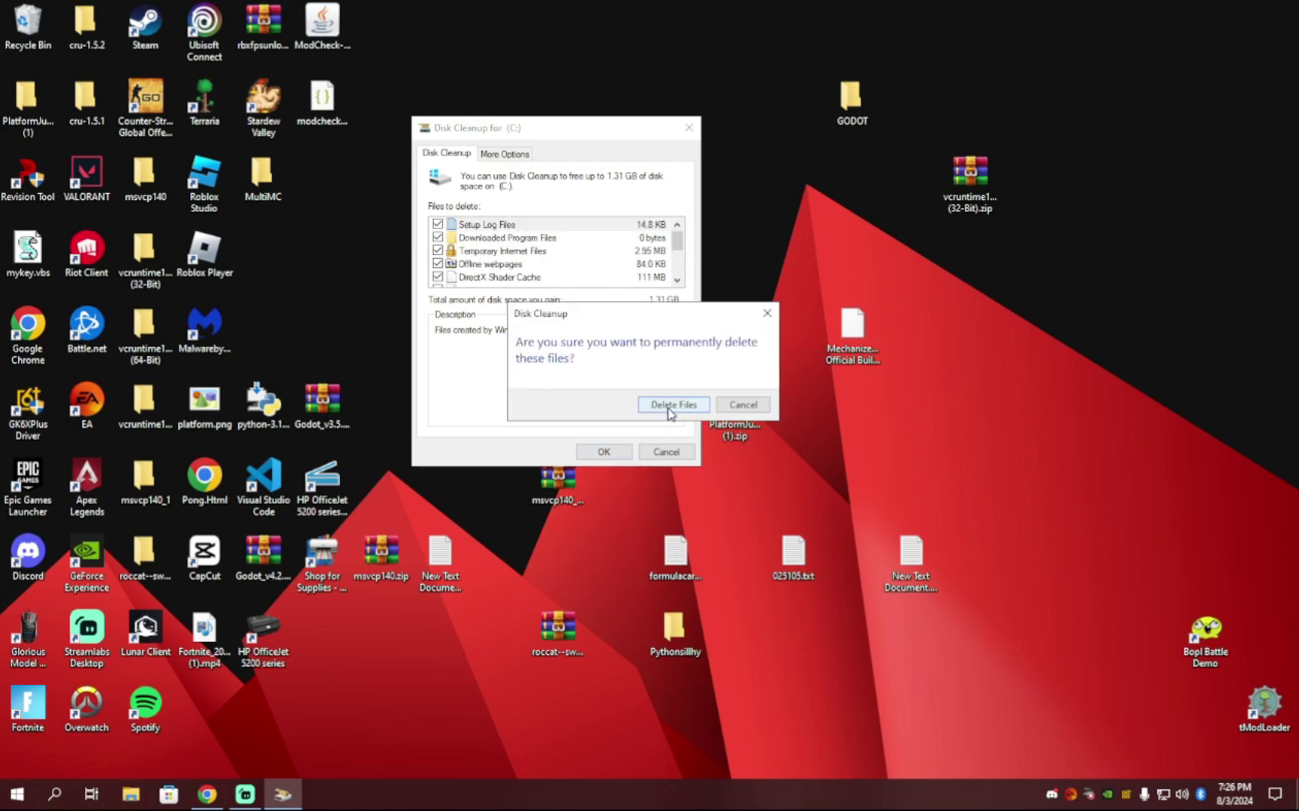
click(671, 409)
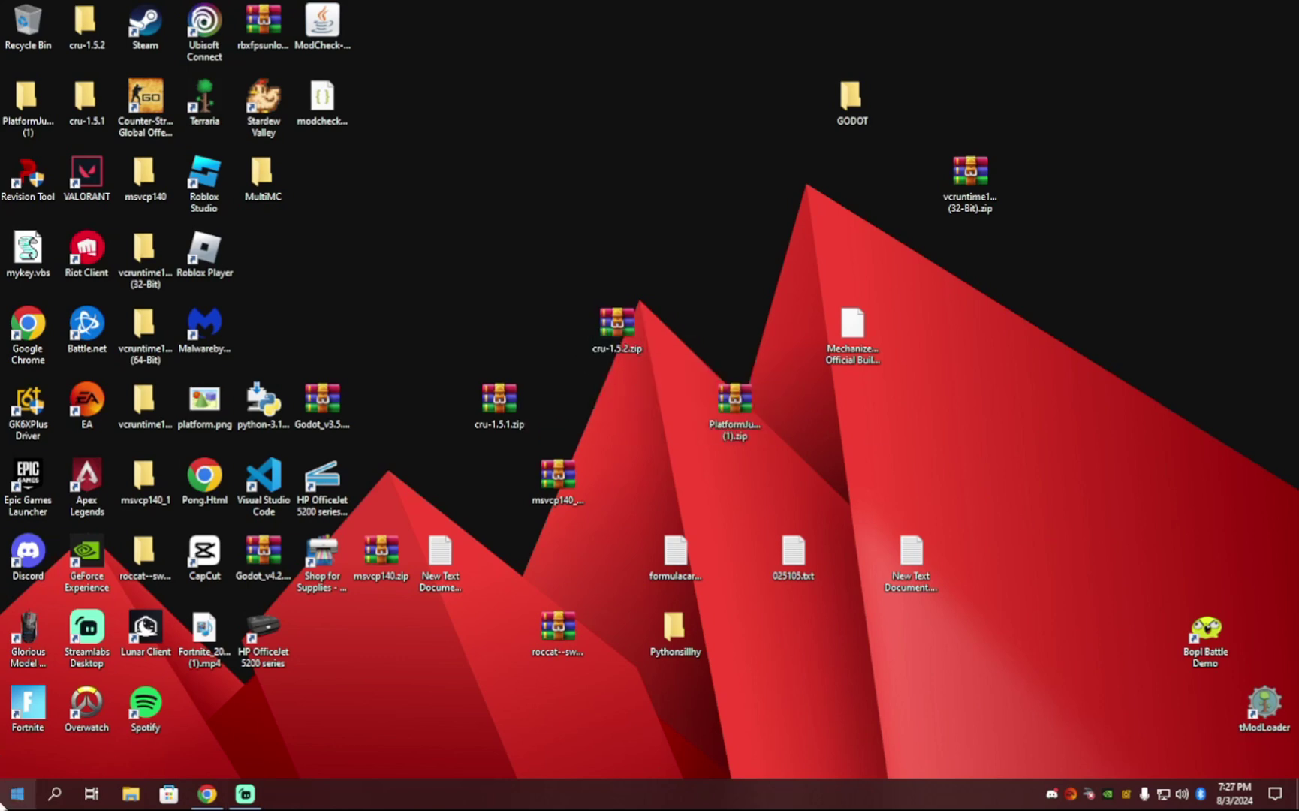
Open Defragment and Optimize Drives and optimize the C: drive.
click(17, 794)
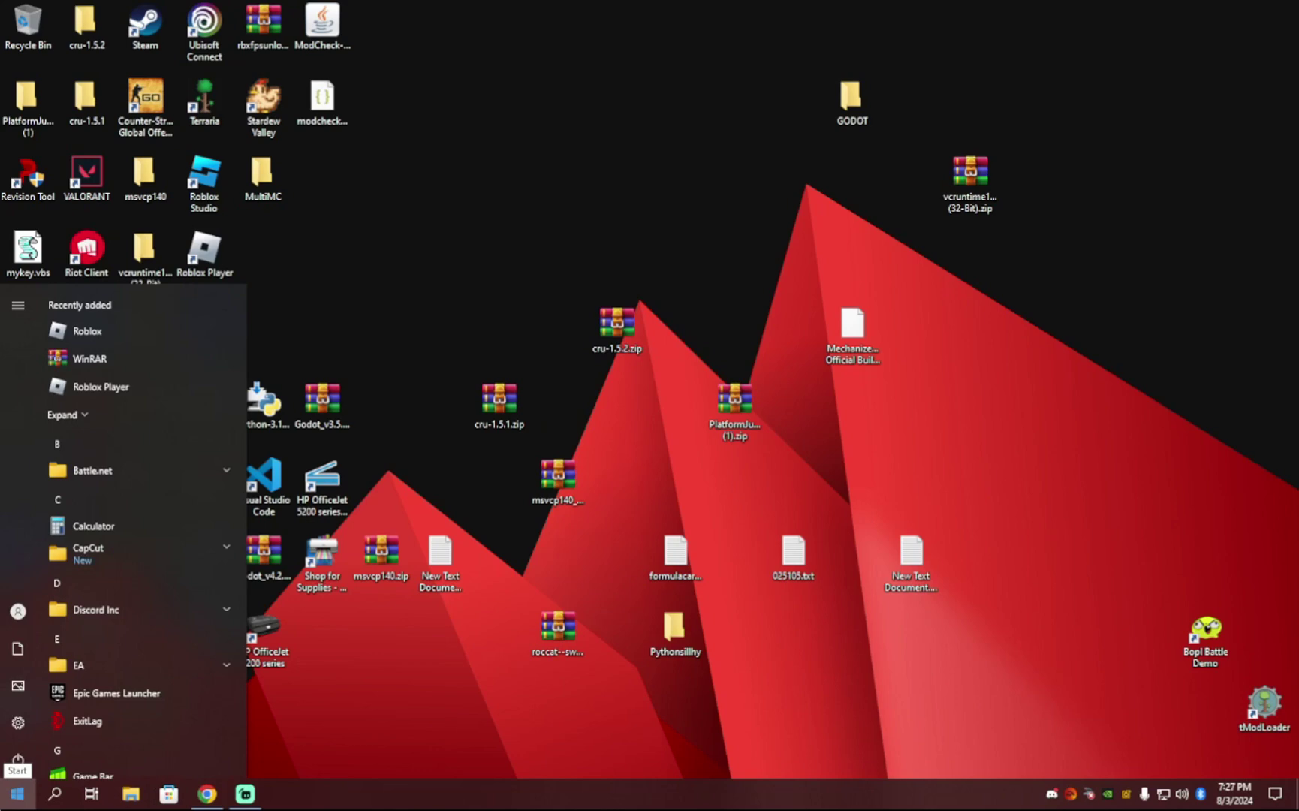
text(defragment)
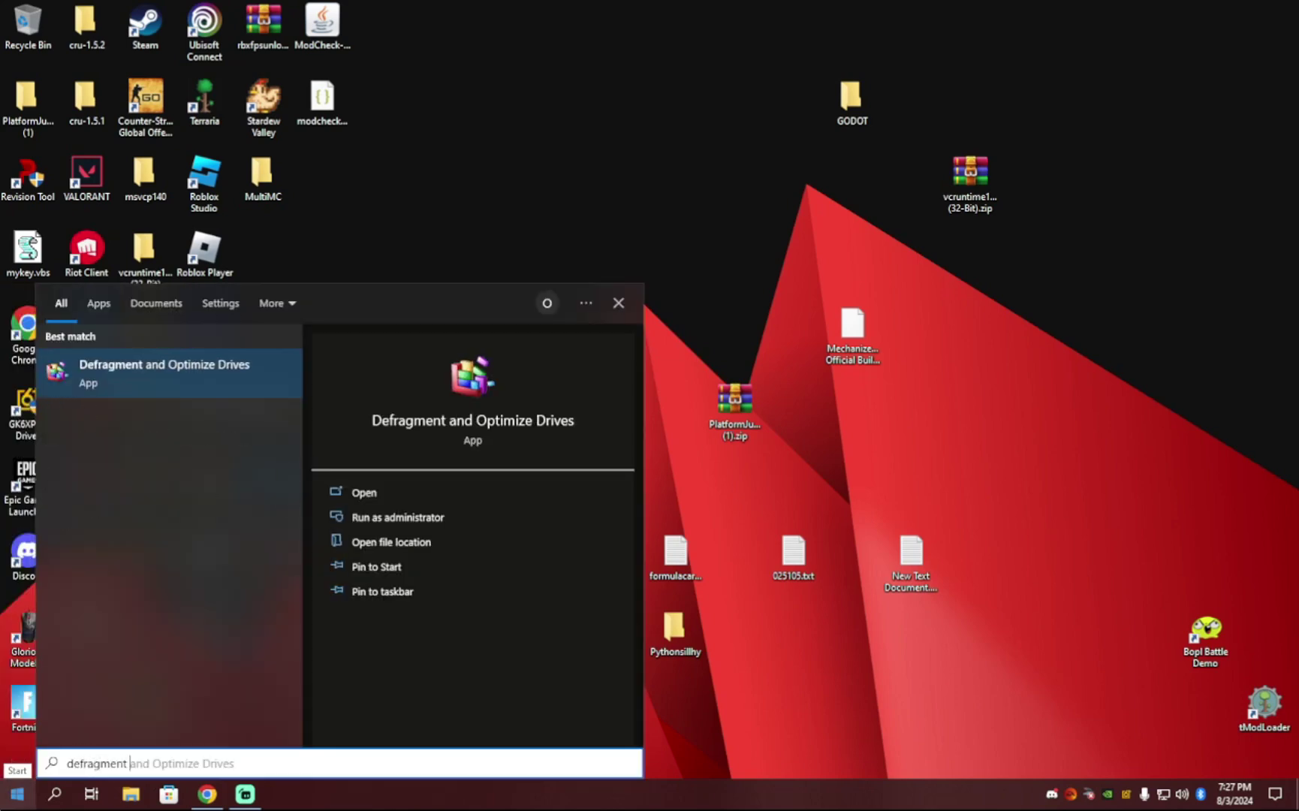
click(184, 375)
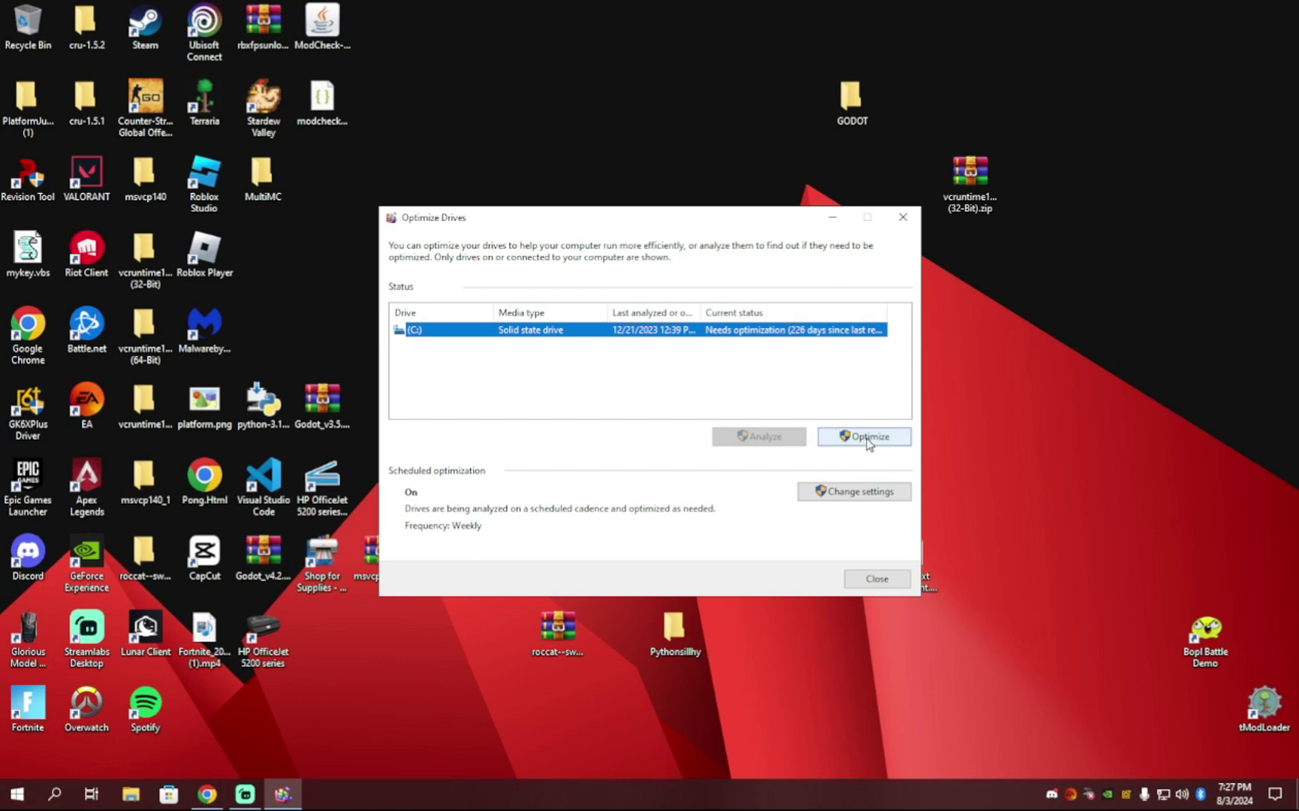
click(867, 437)
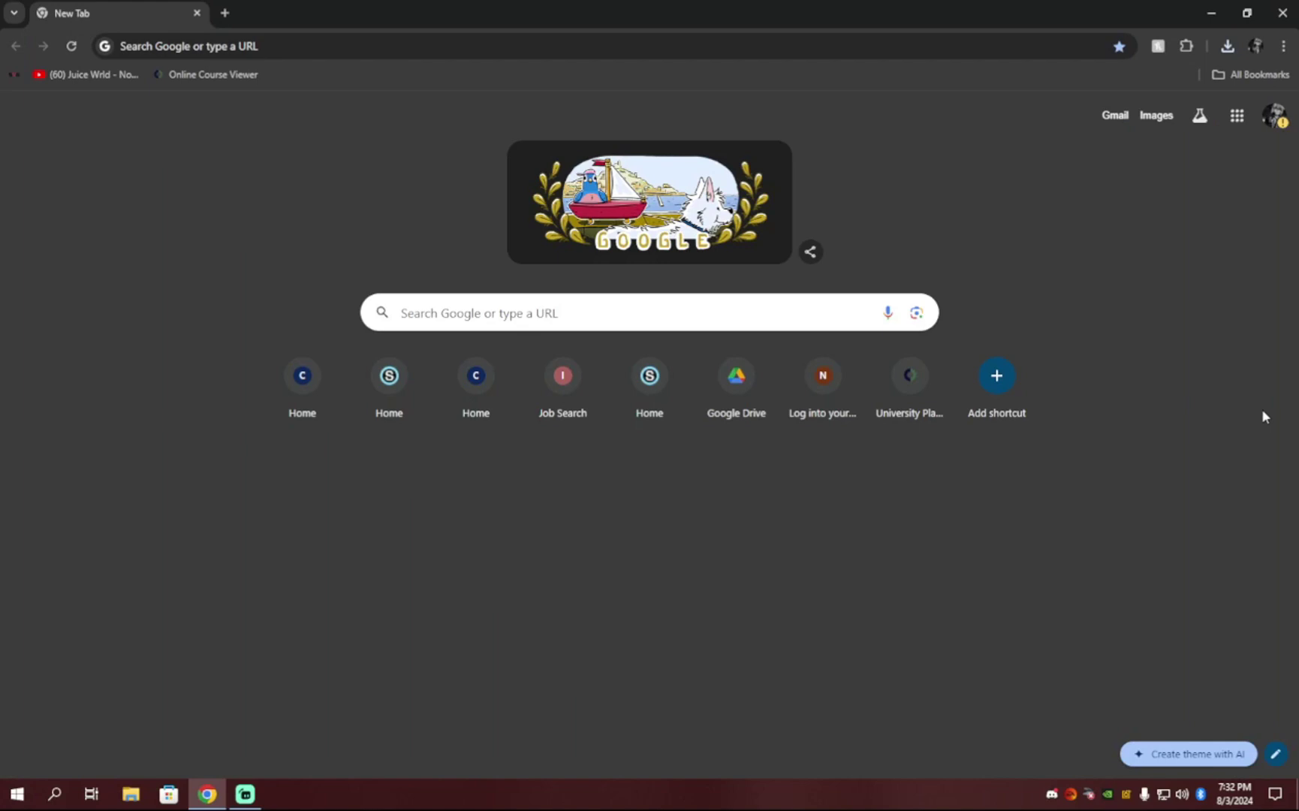
Search the web for "islc download", download ISLC from the Wagnardsoft forum topic and show the file in its folder.
click(213, 45)
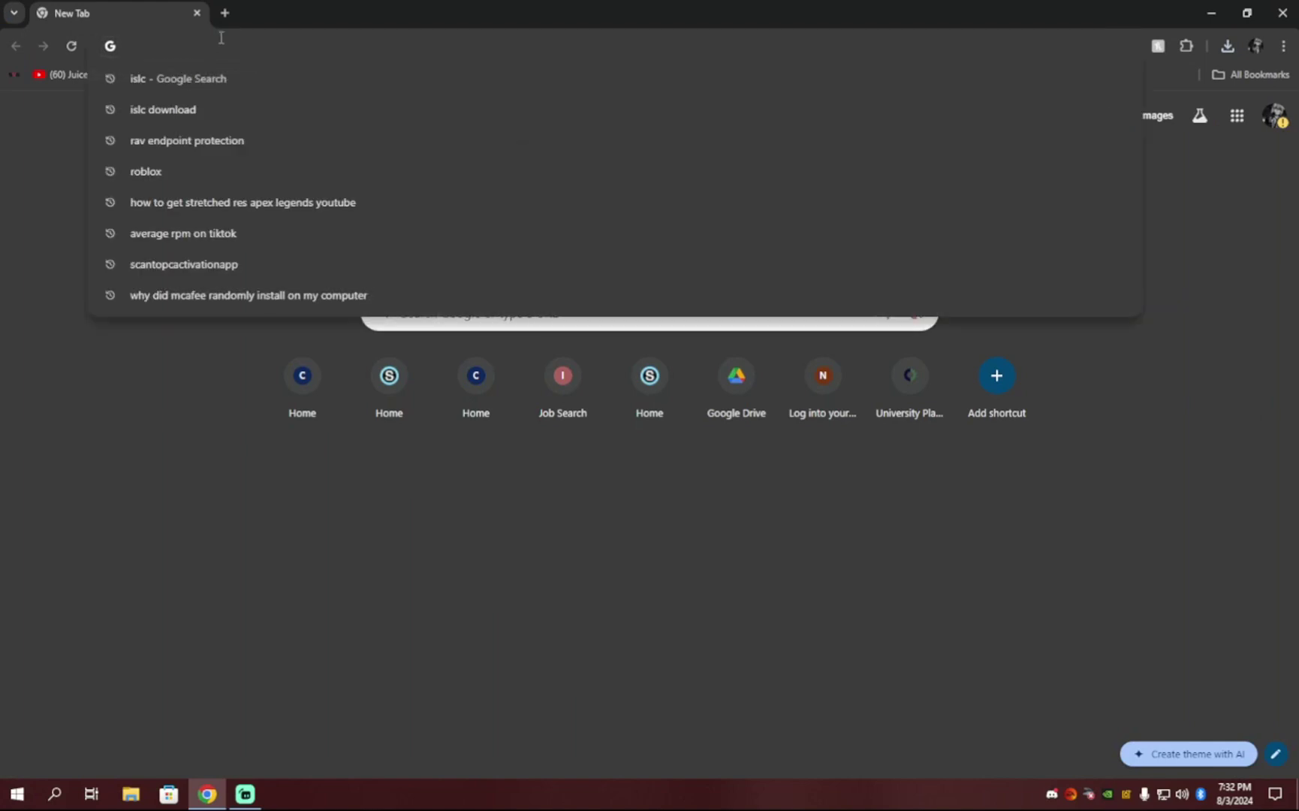
text(islc download)
key(Return)
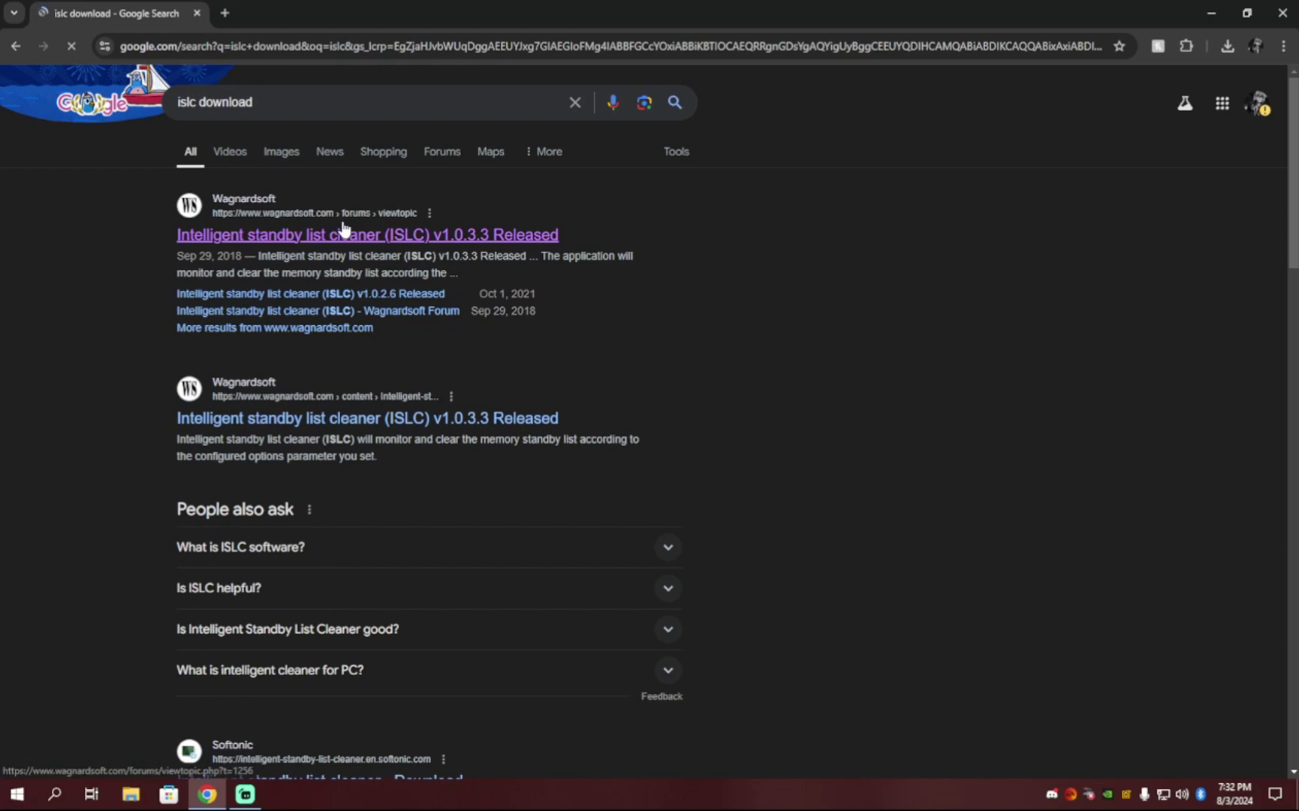
click(343, 232)
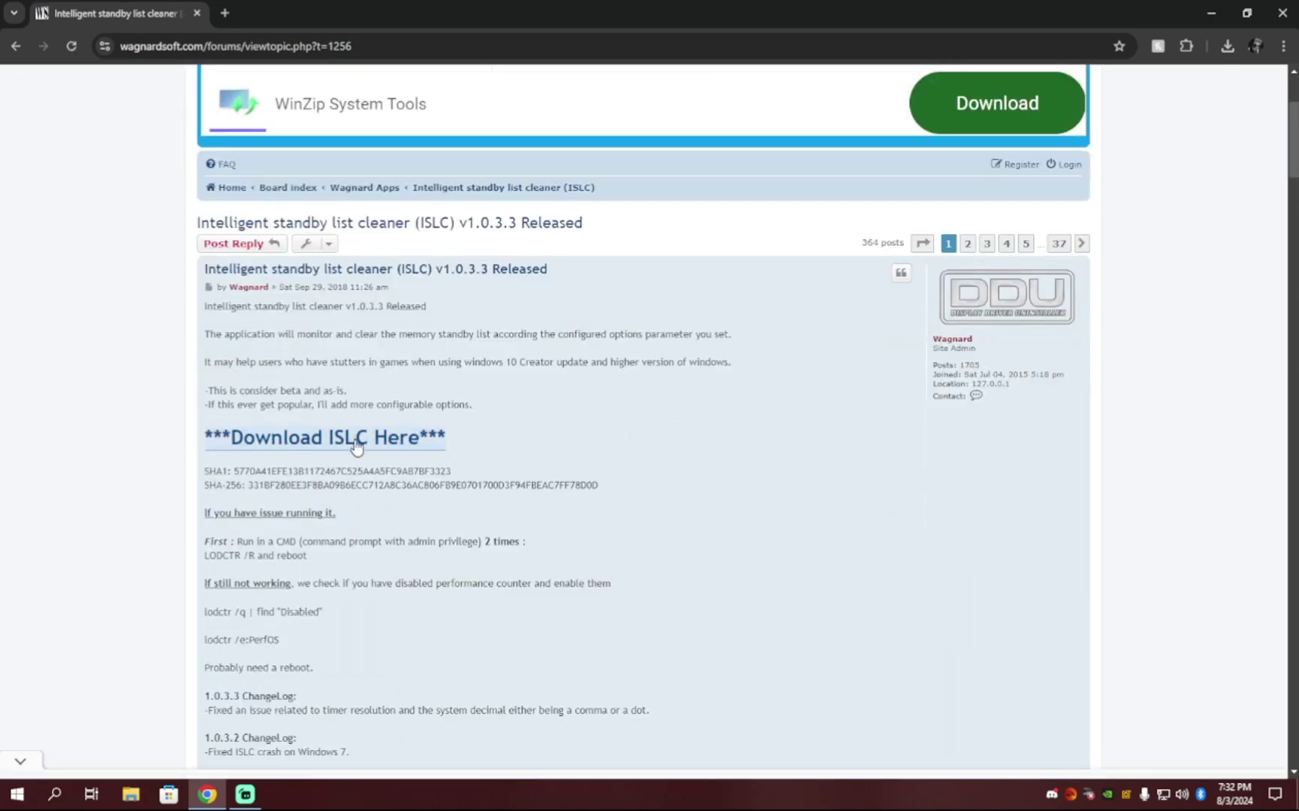
click(356, 446)
click(1190, 83)
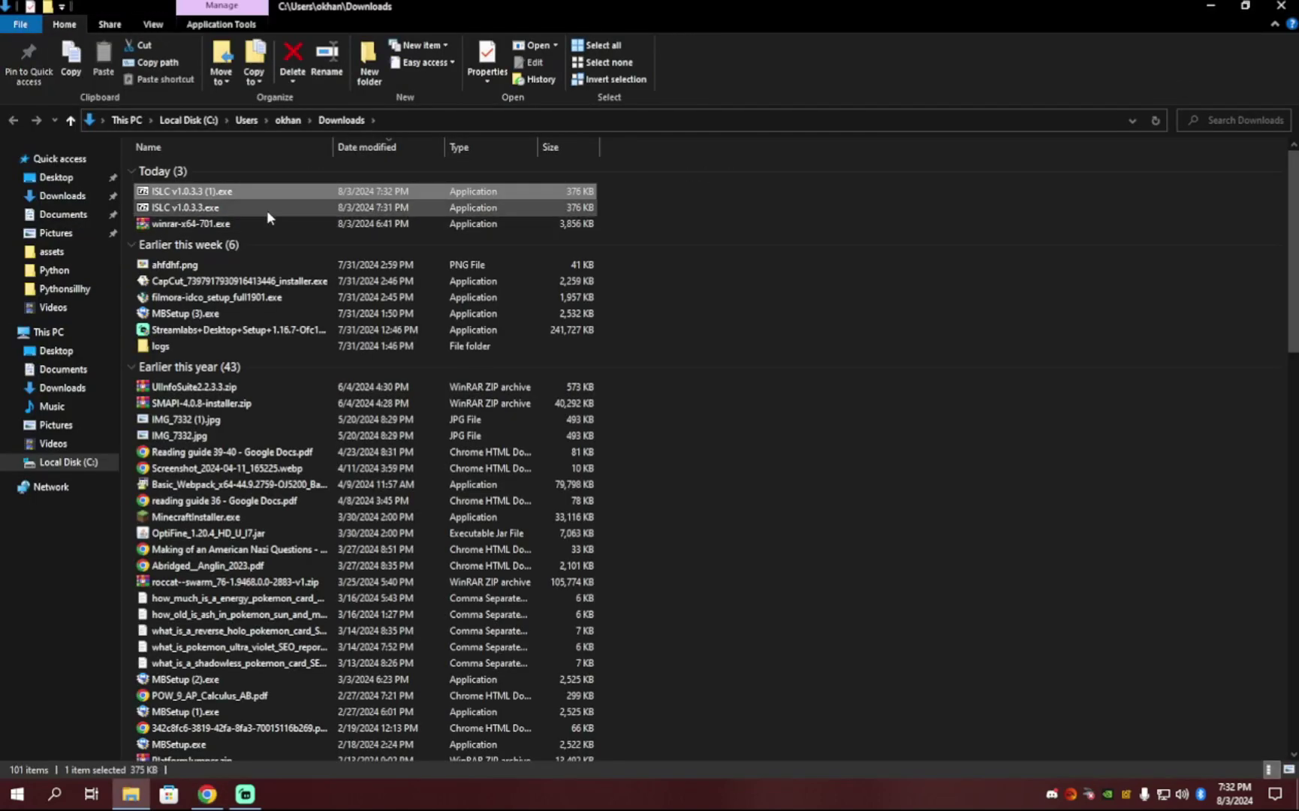
Run ISLC v1.0.3.3.exe and extract its contents to the Desktop folder.
double_click(267, 212)
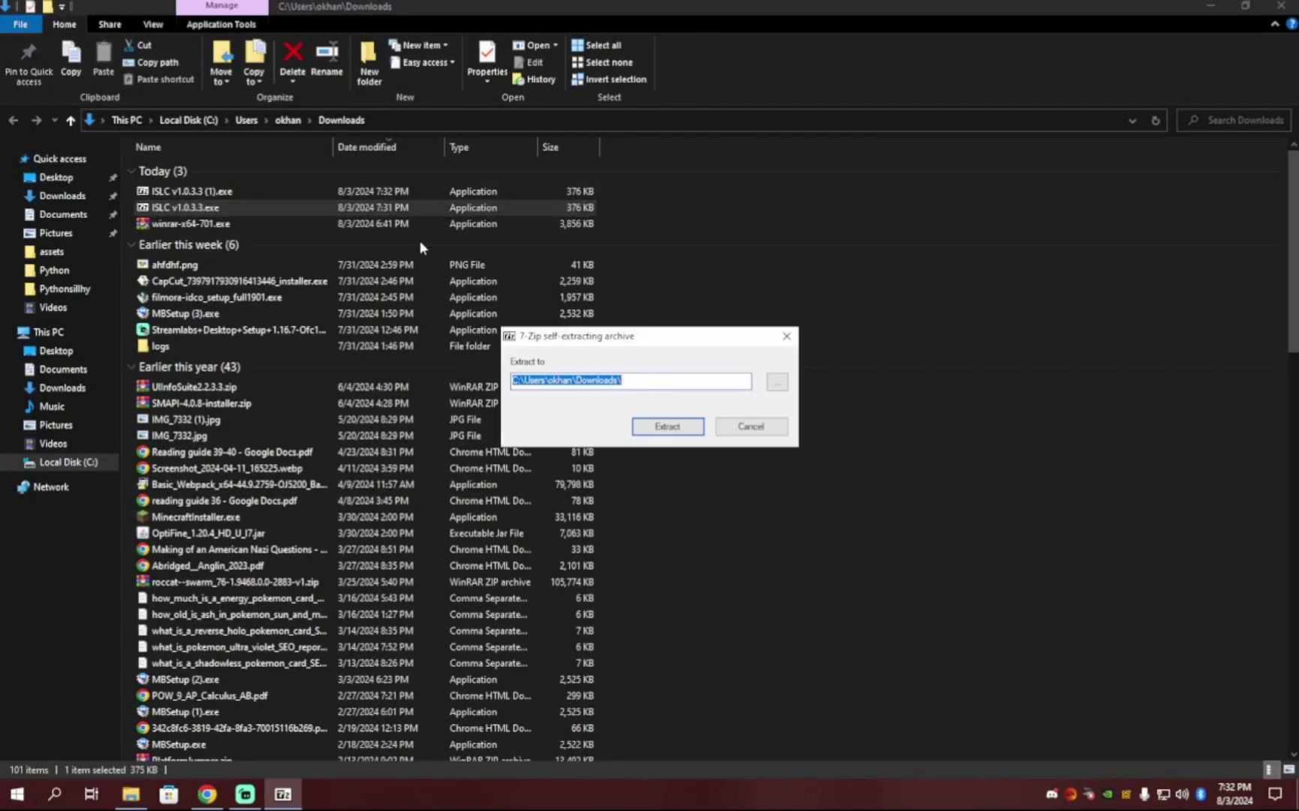
click(776, 381)
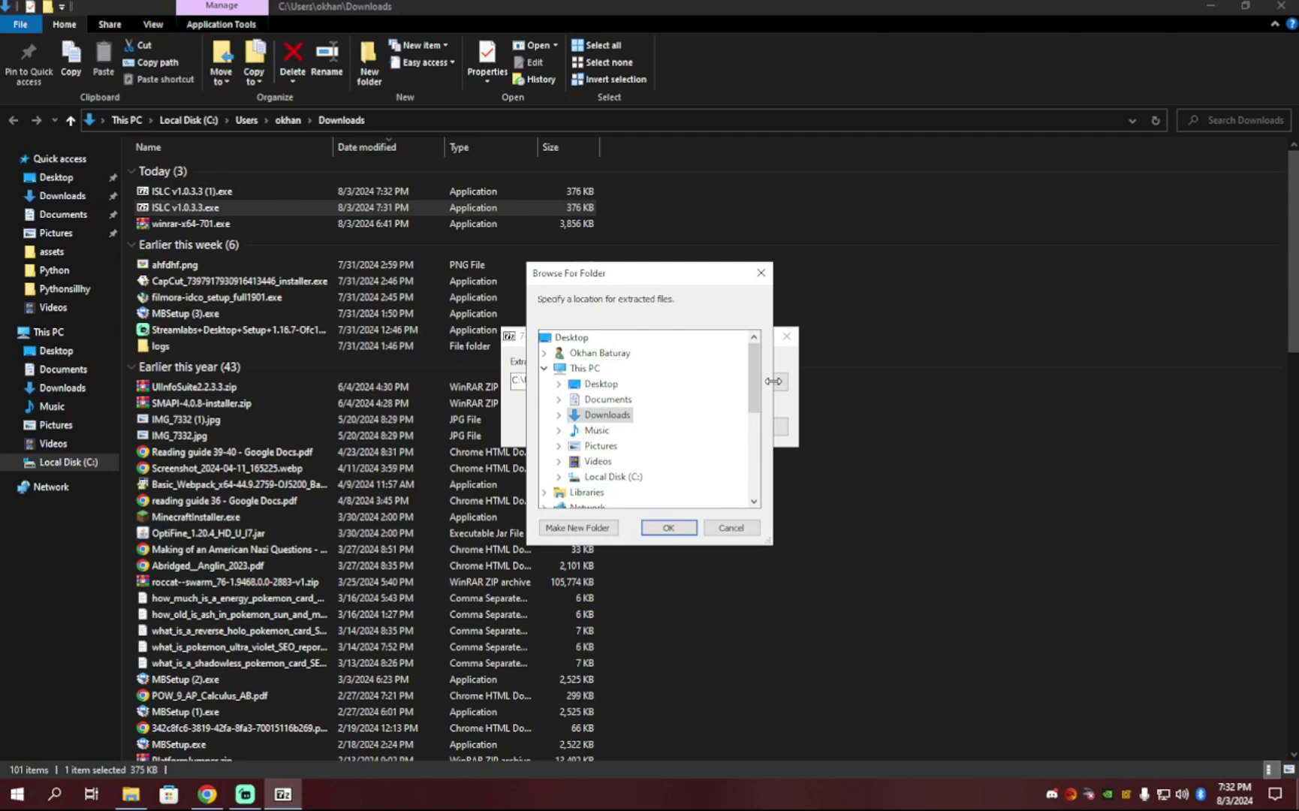
double_click(623, 384)
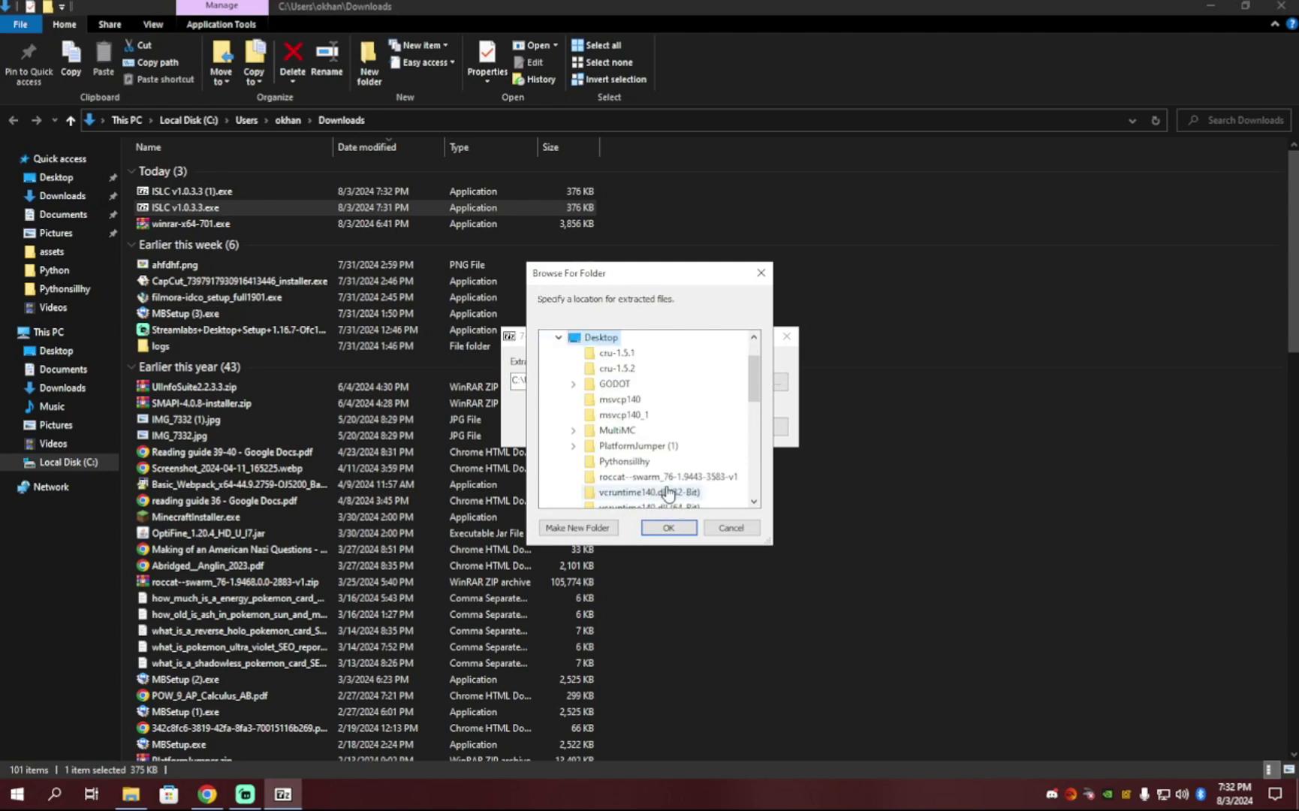
click(668, 527)
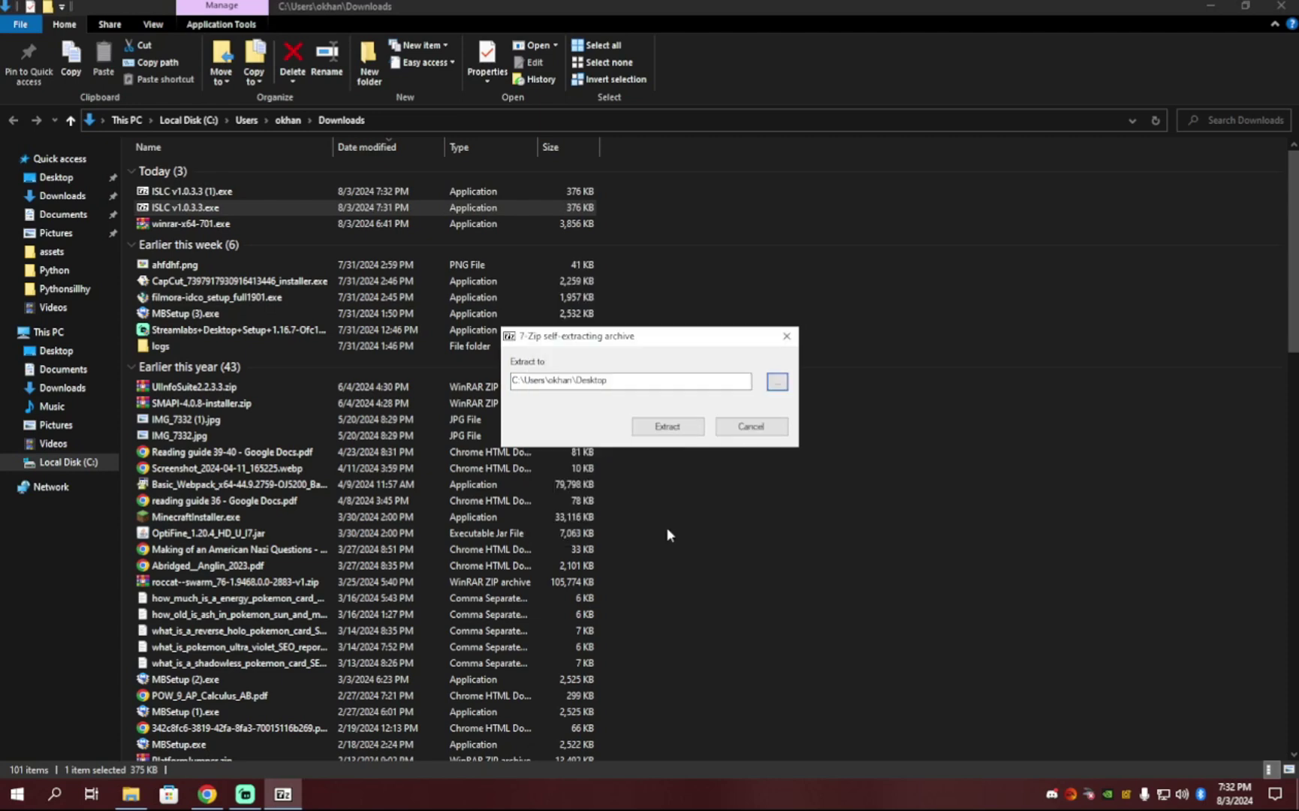
click(670, 428)
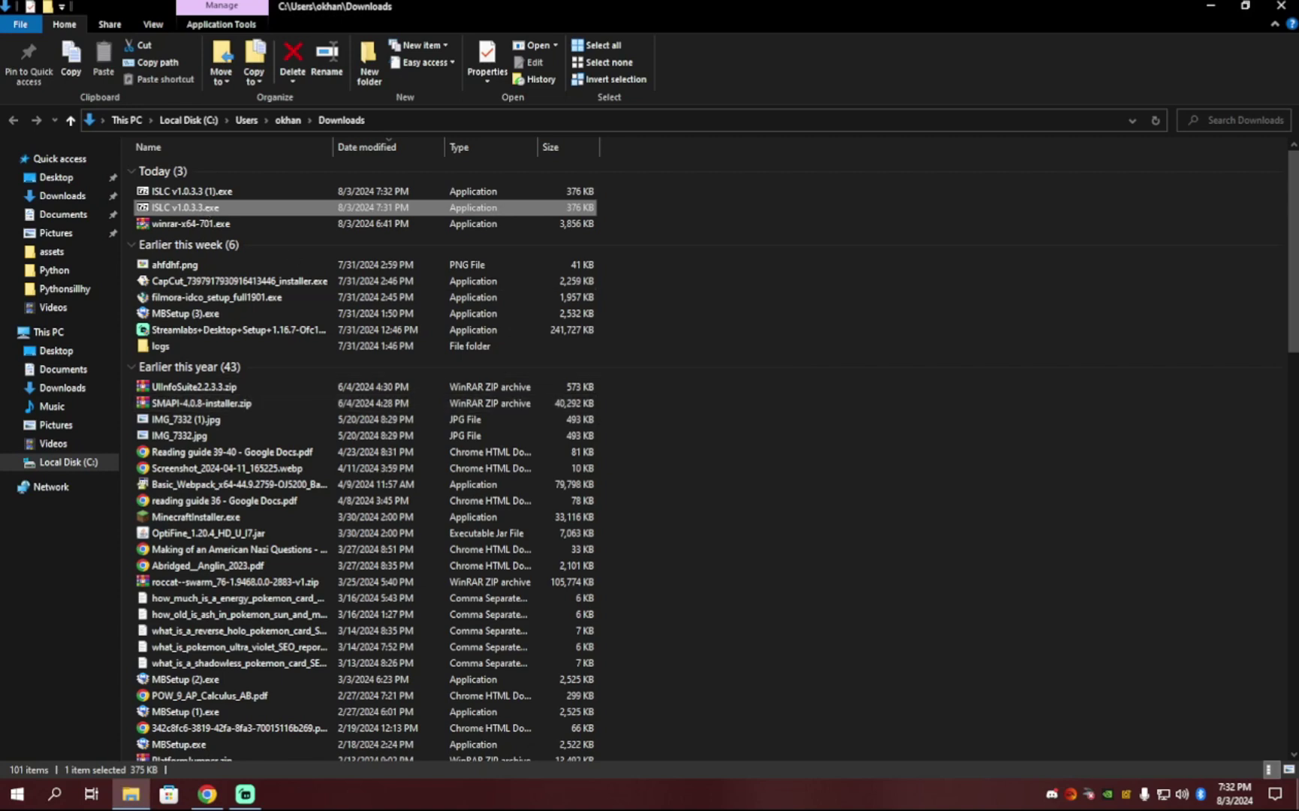
Launch Intelligent standby list cleaner ISLC.exe from the ISLC v1.0.3.3 folder on the desktop.
key(super+d)
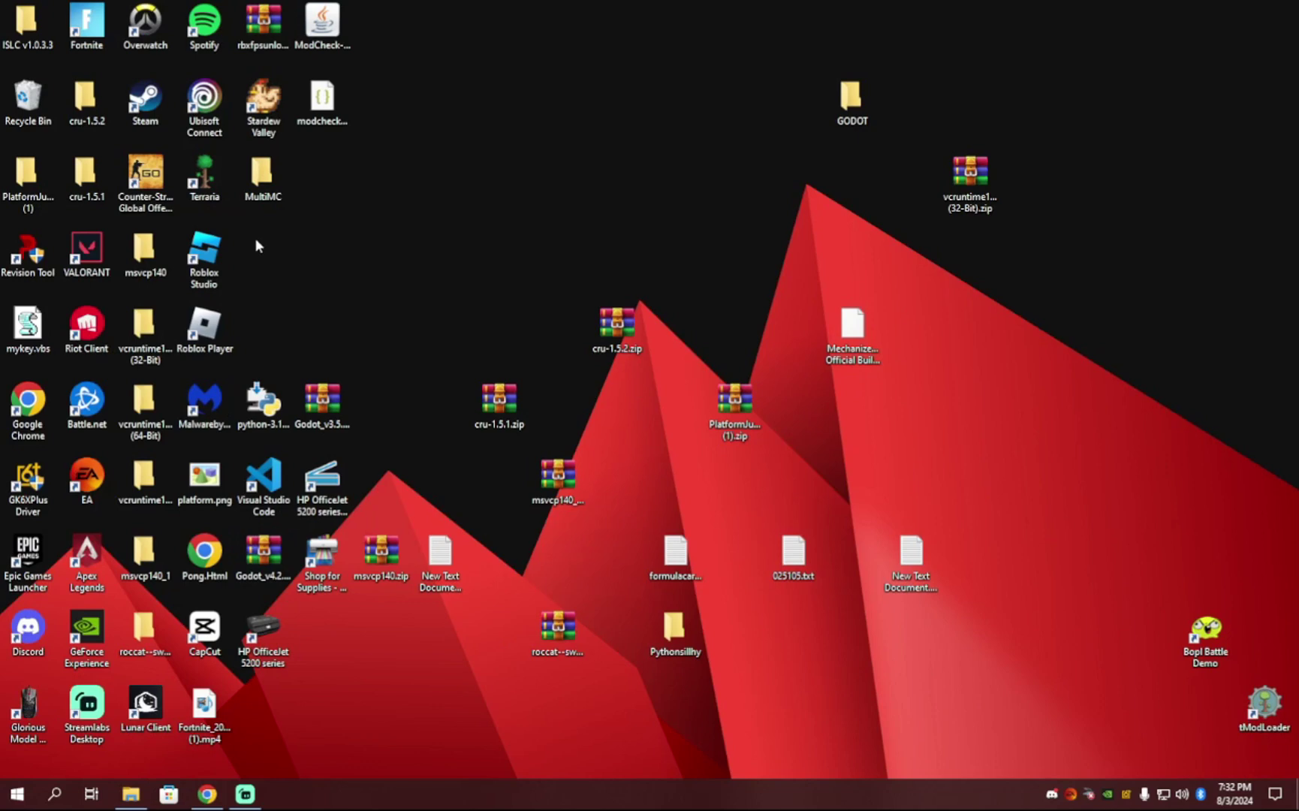
double_click(10, 38)
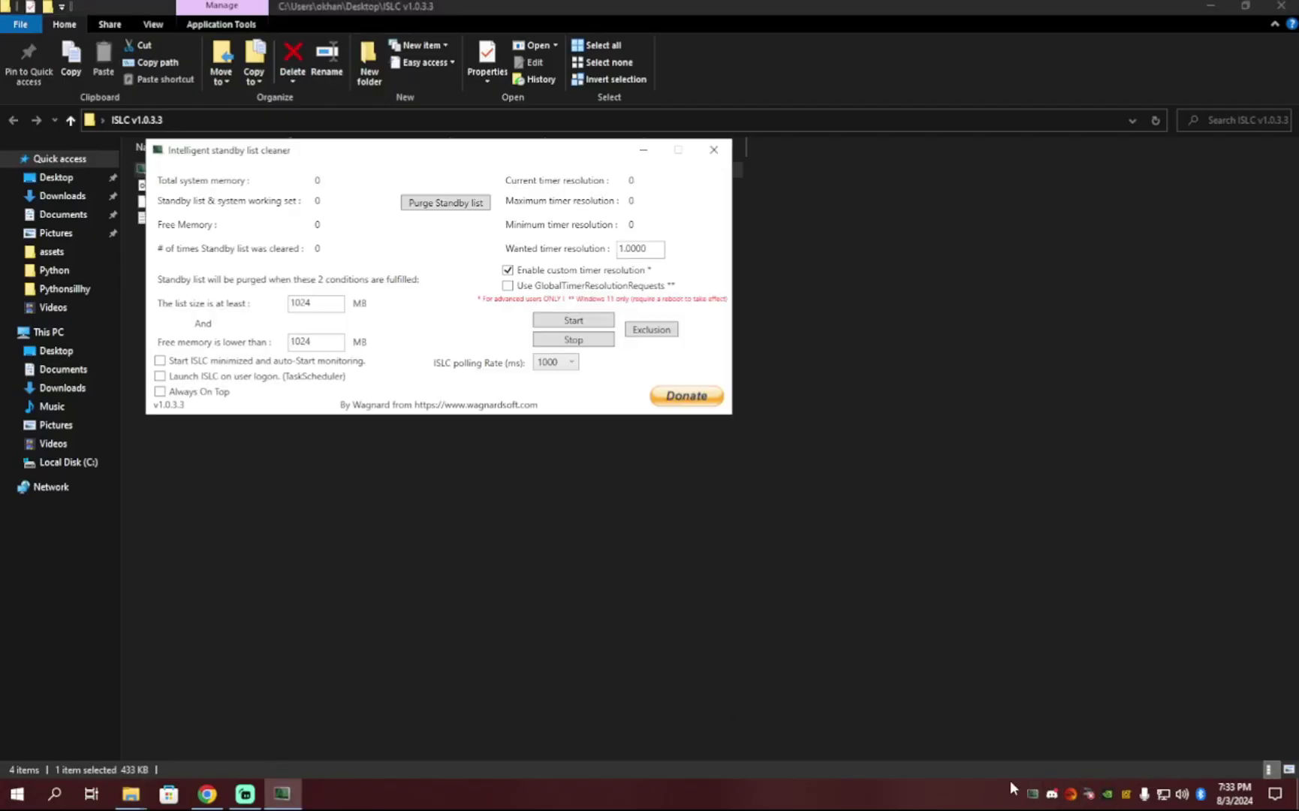
drag(255, 154, 376, 203)
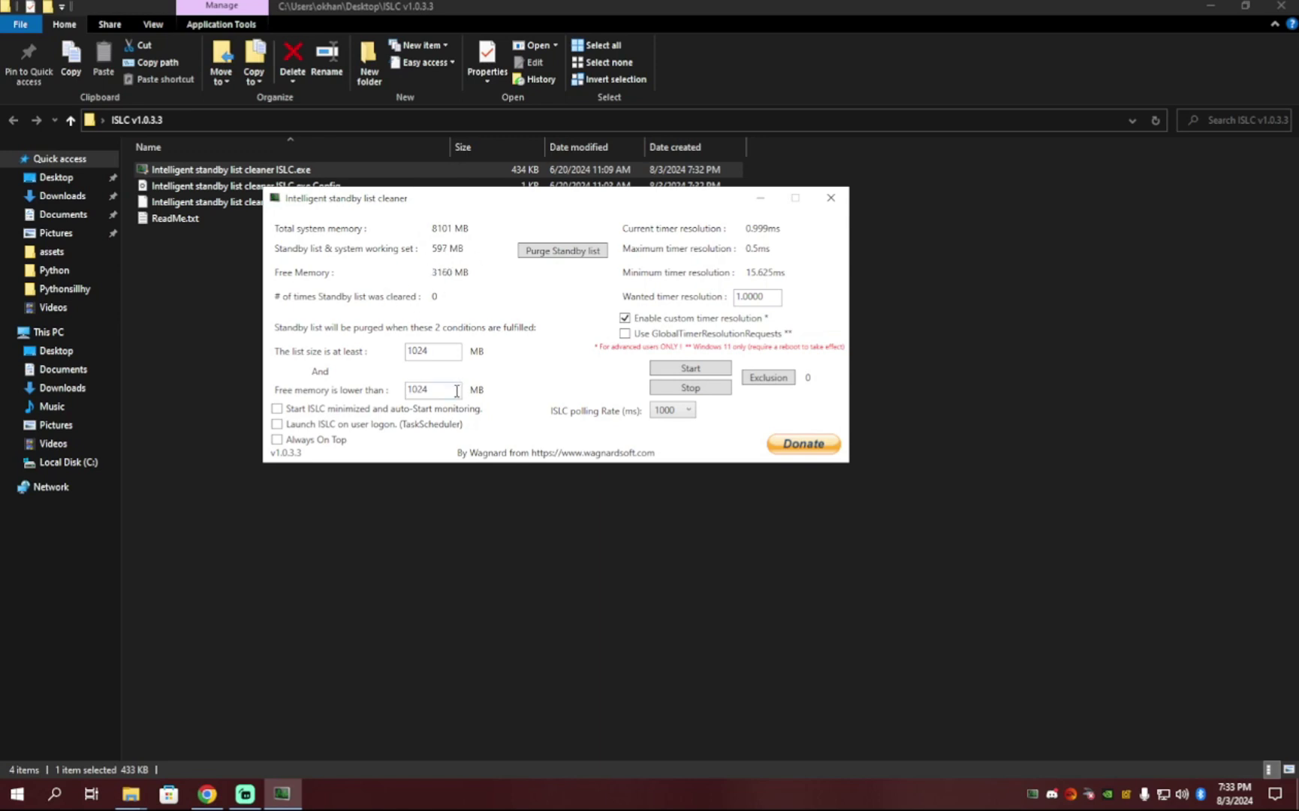
Set the "Free memory is lower than" purge condition to 4000 MB.
key(BackSpace)
key(BackSpace)
key(BackSpace)
key(BackSpace)
text(40)
Set the wanted timer resolution to 0.5000 and start the standby list monitoring.
double_click(750, 296)
key(BackSpace)
text(0)
click(748, 296)
key(BackSpace)
text(5)
click(699, 368)
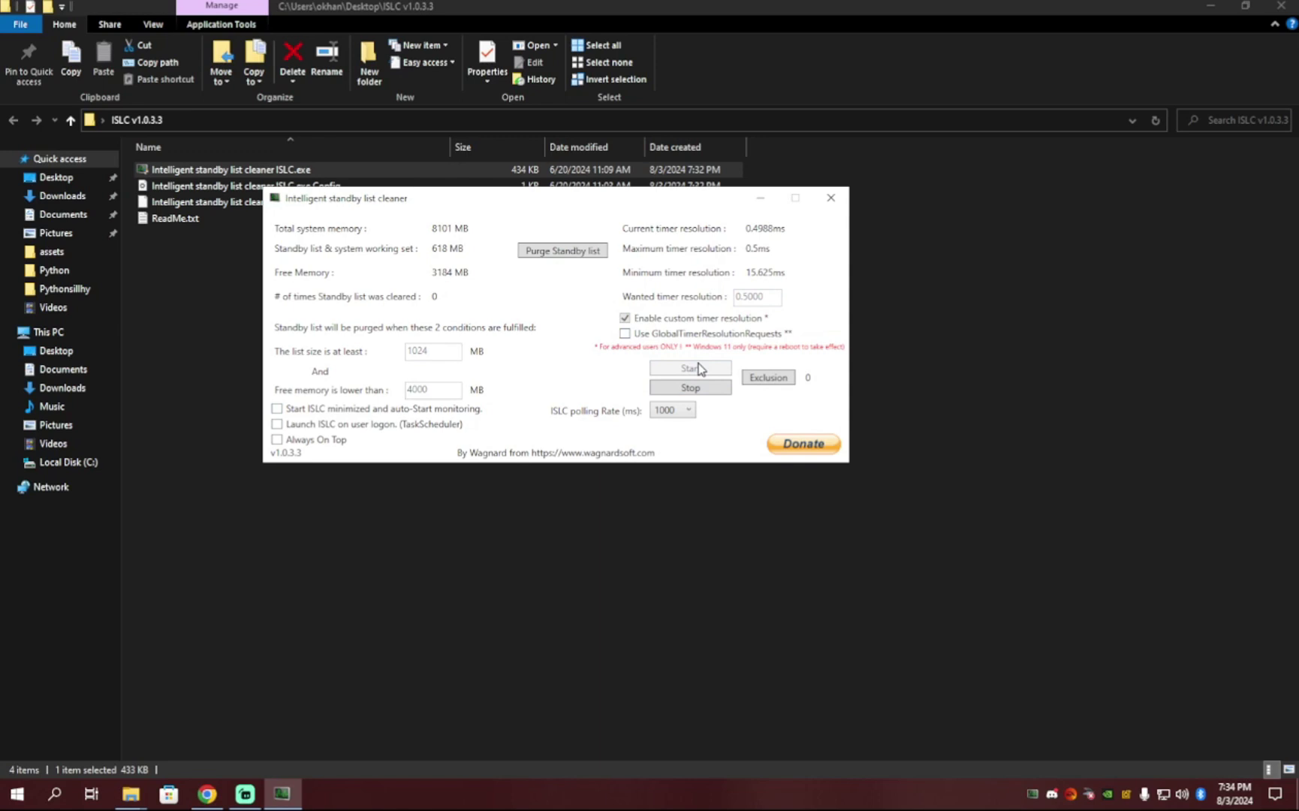
Choose an ISLC polling rate of 1000 ms and enable starting minimized with auto-start monitoring and launching on user logon.
click(662, 412)
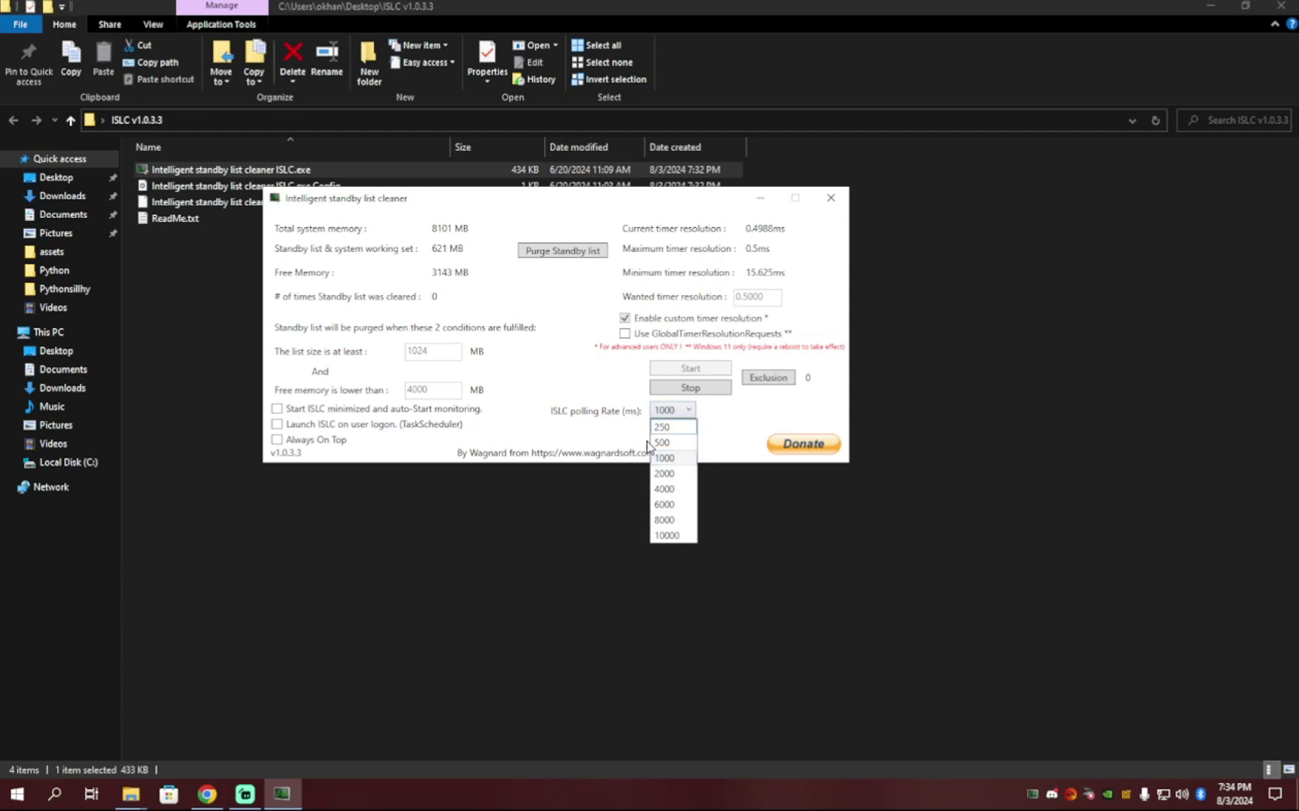
click(680, 459)
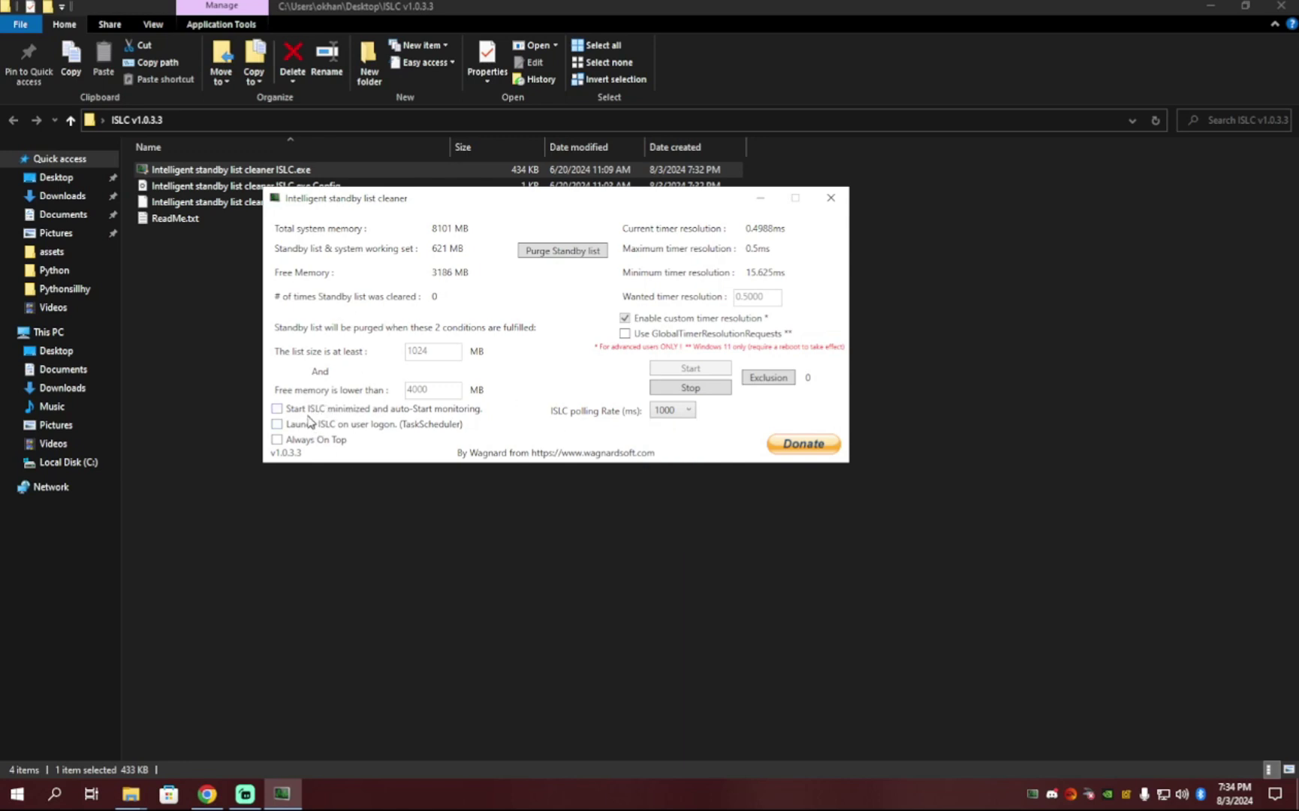
click(302, 411)
click(302, 425)
Minimize the standby list cleaner and close the ISLC v1.0.3.3 folder window.
click(761, 198)
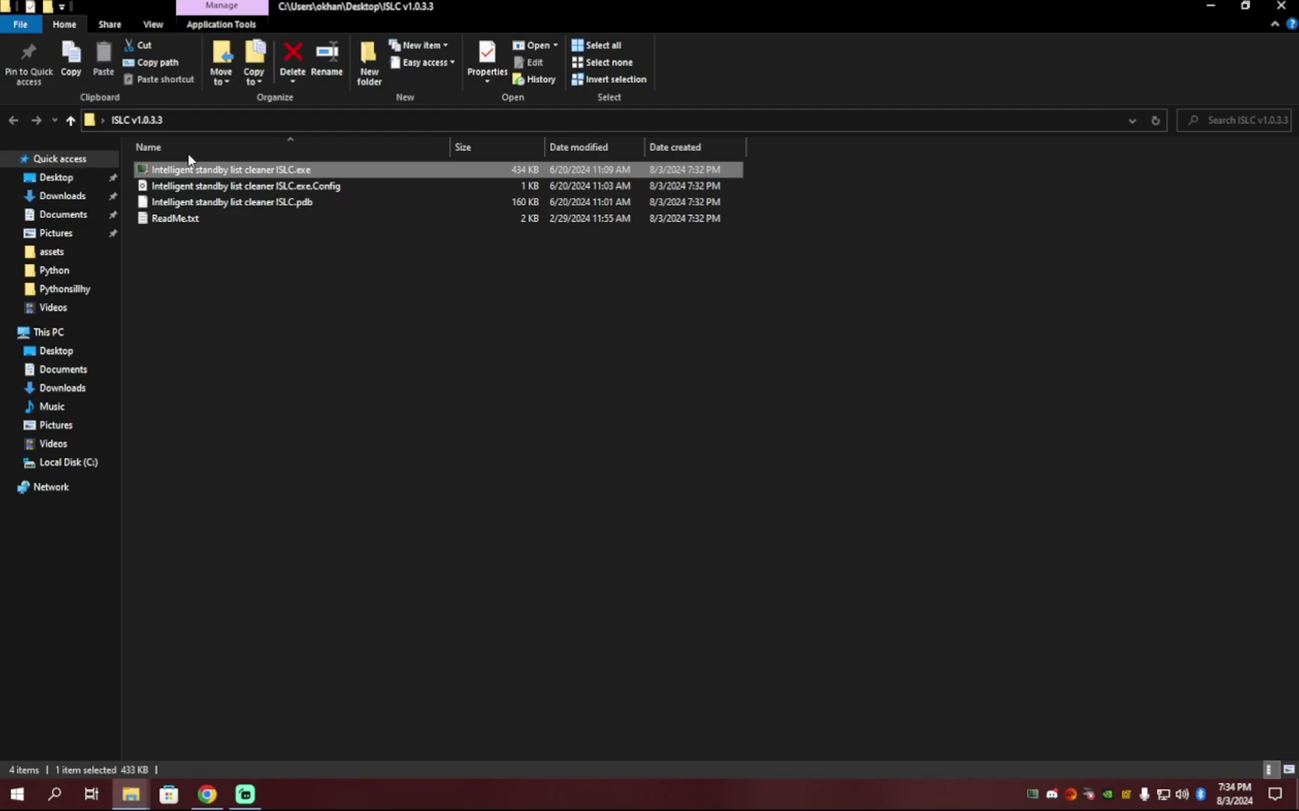
click(1280, 6)
mouse_move(241, 803)
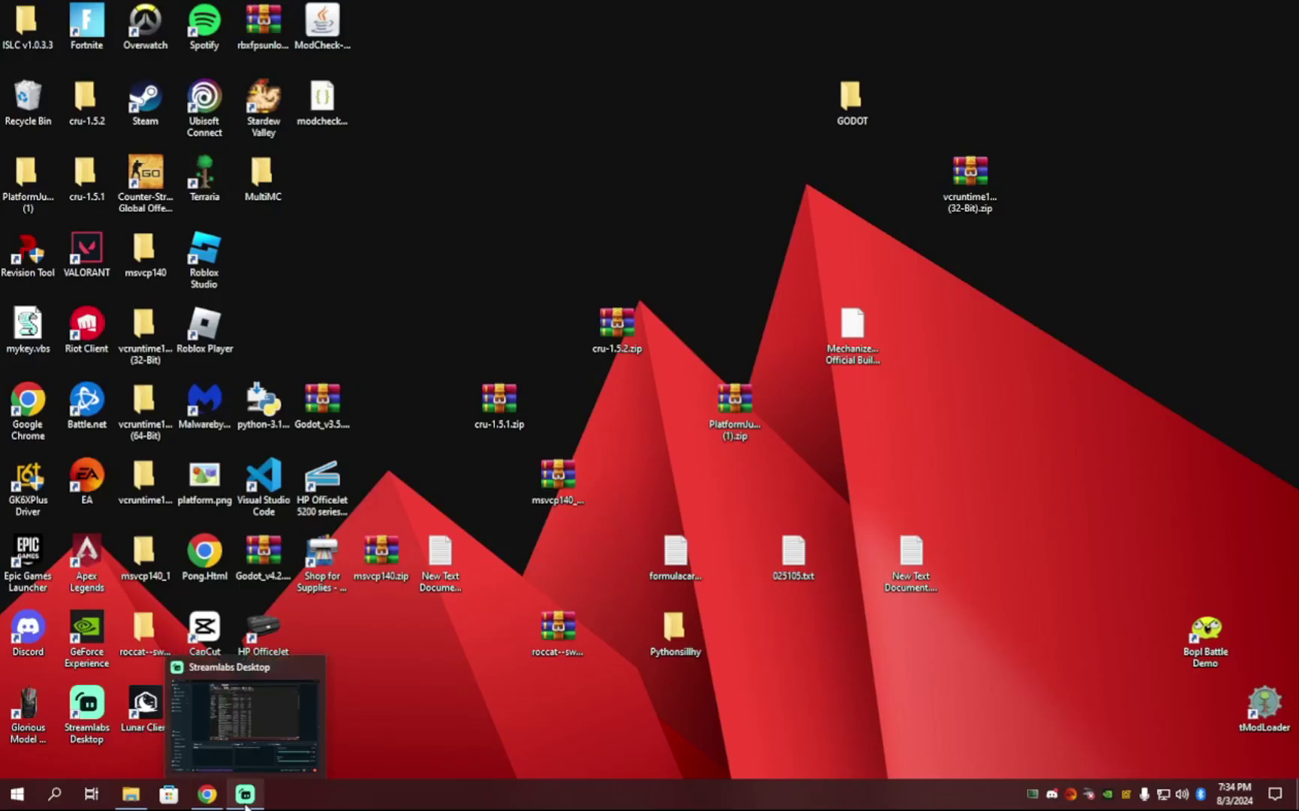